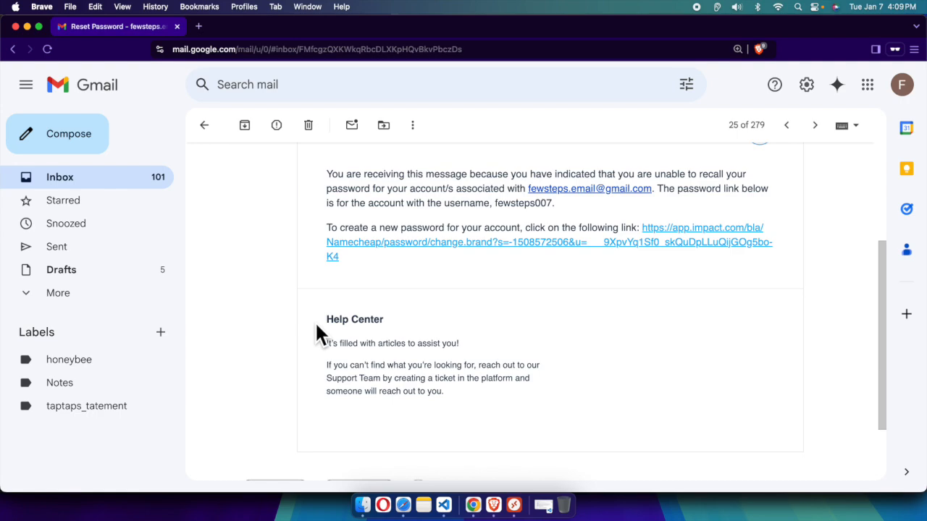
Open google.com in a new browser tab
left_click(200, 28)
type("google.com")
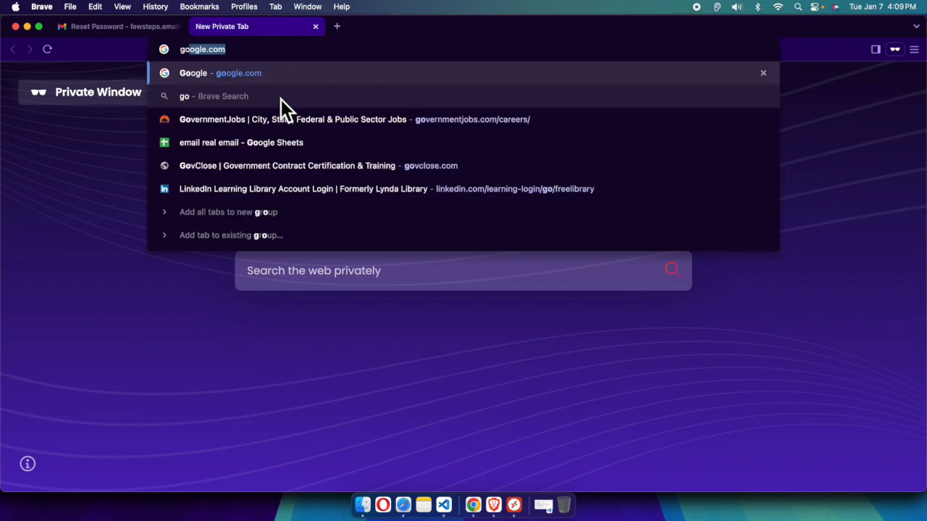
key("Return")
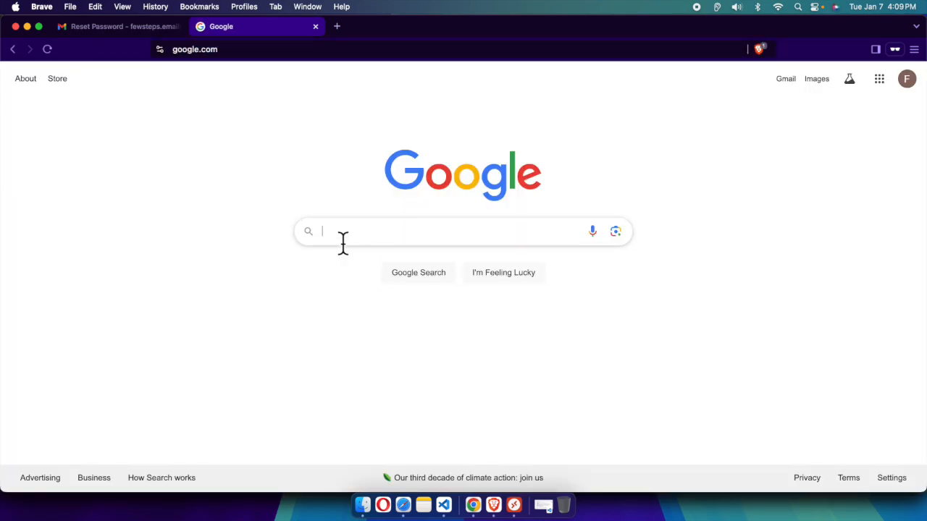
Search Google for "firebase"
left_click(343, 240)
type("firbase")
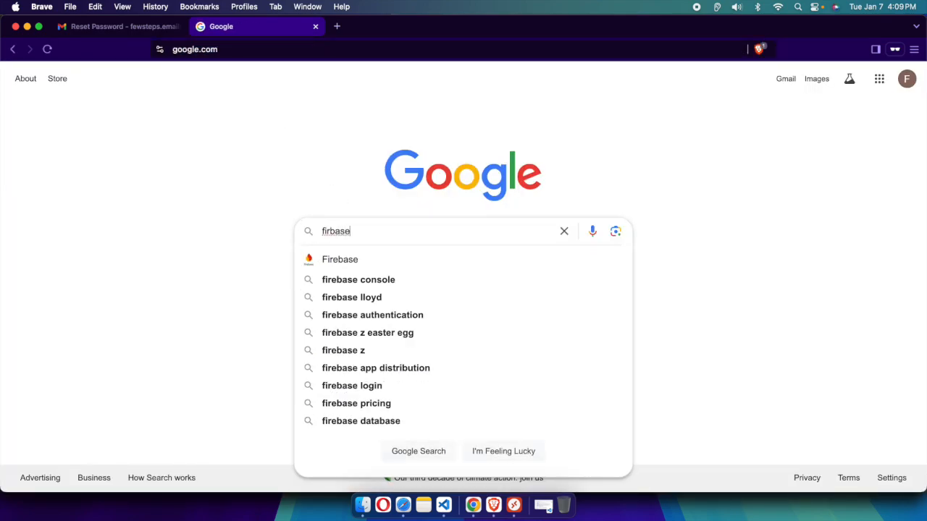
key("BackSpace")
key("BackSpace")
key("BackSpace")
key("BackSpace")
type("ea")
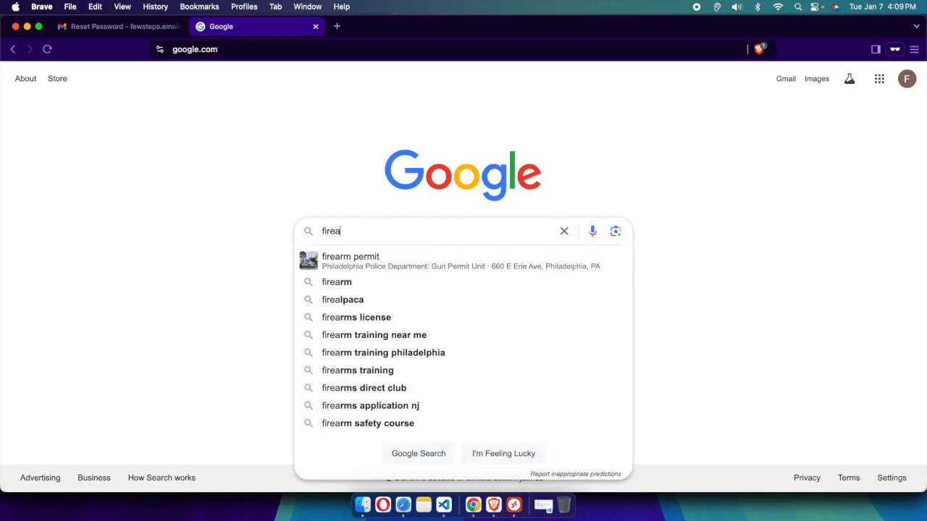
key("BackSpace")
type("base")
key("Return")
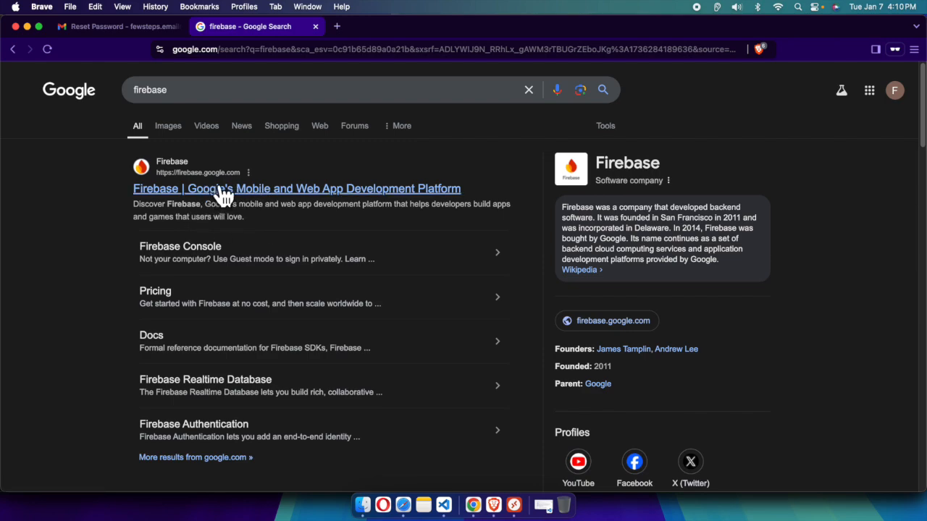
Open the official Firebase website from the search results and go to its console
left_click(219, 189)
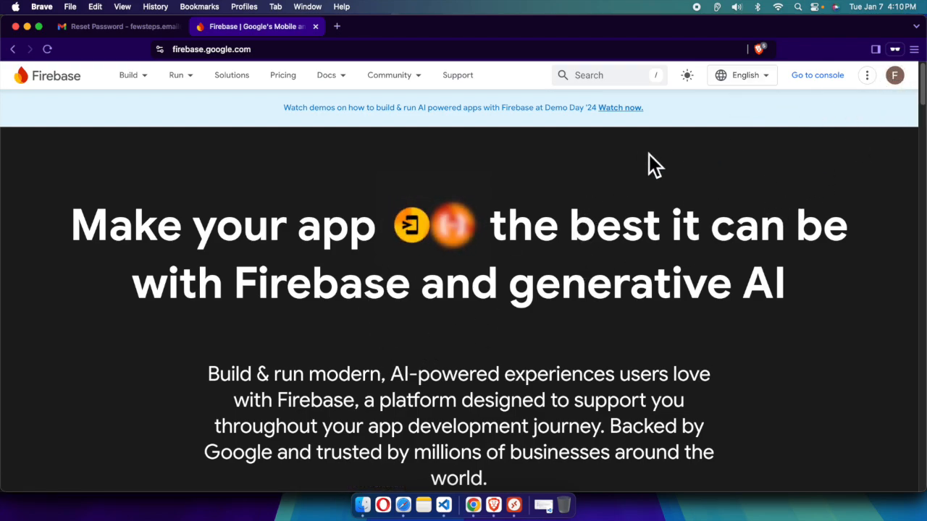
left_click(820, 76)
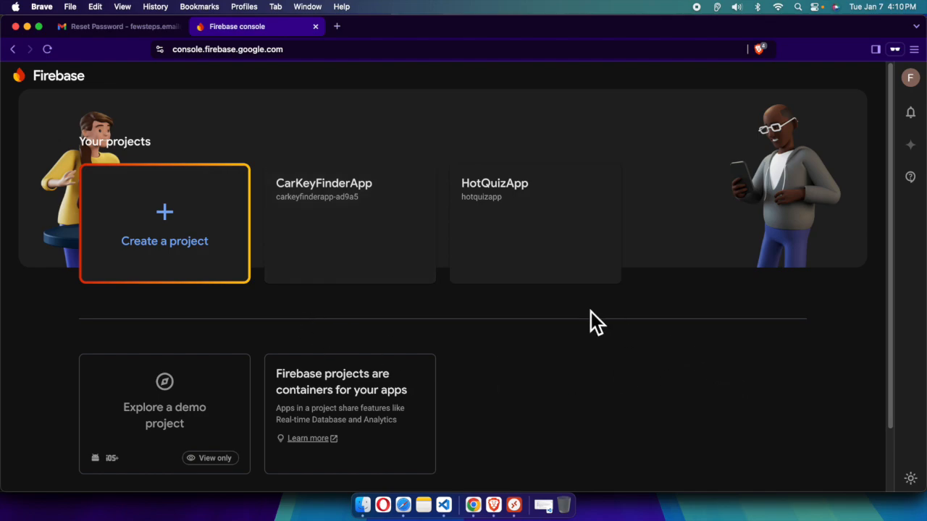
Start creating a new Firebase project and enter "fewsteps" as the project name
left_click(169, 217)
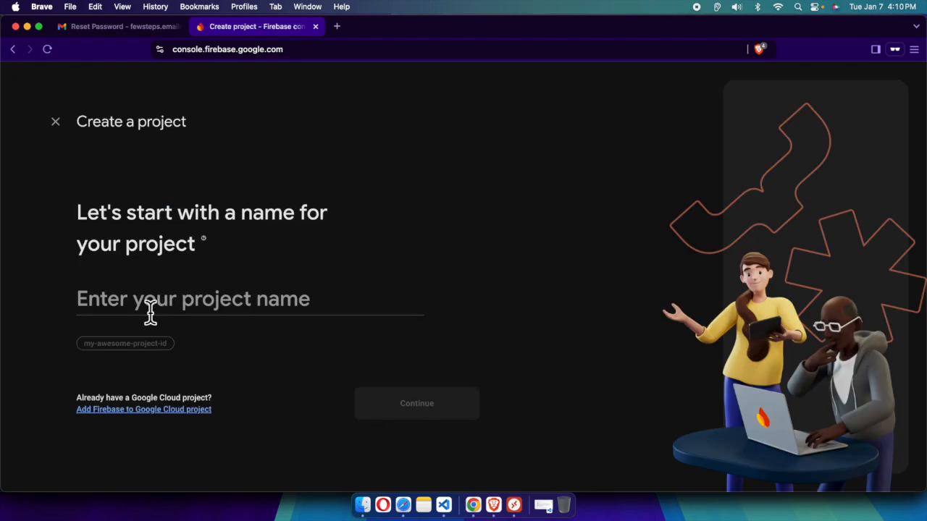
left_click(184, 313)
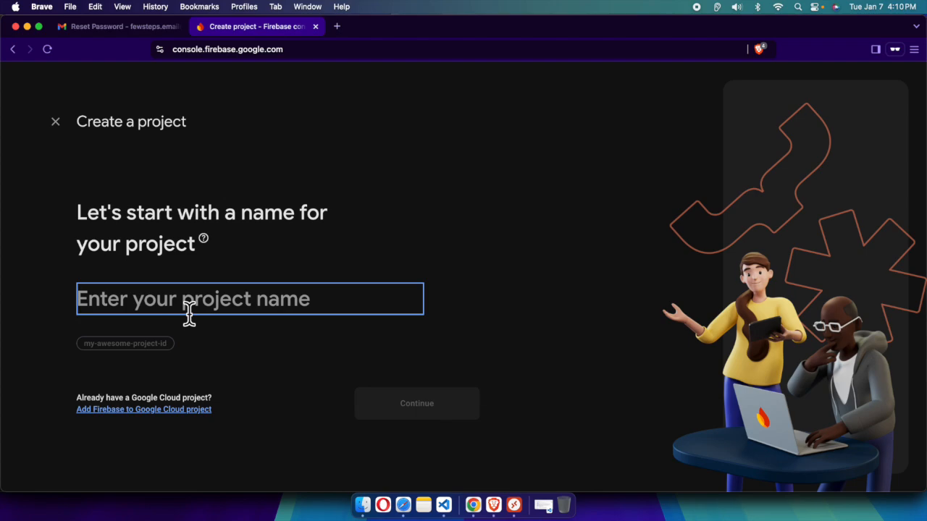
type("few")
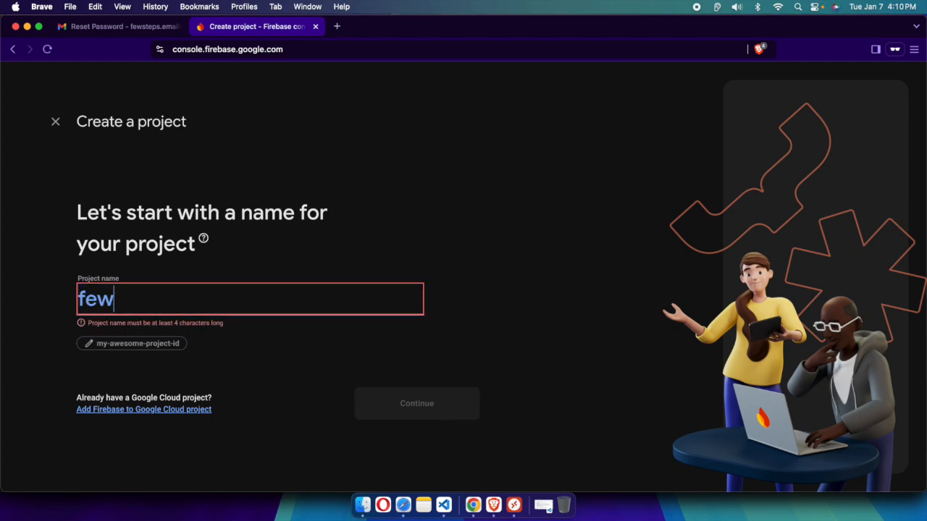
type("steps")
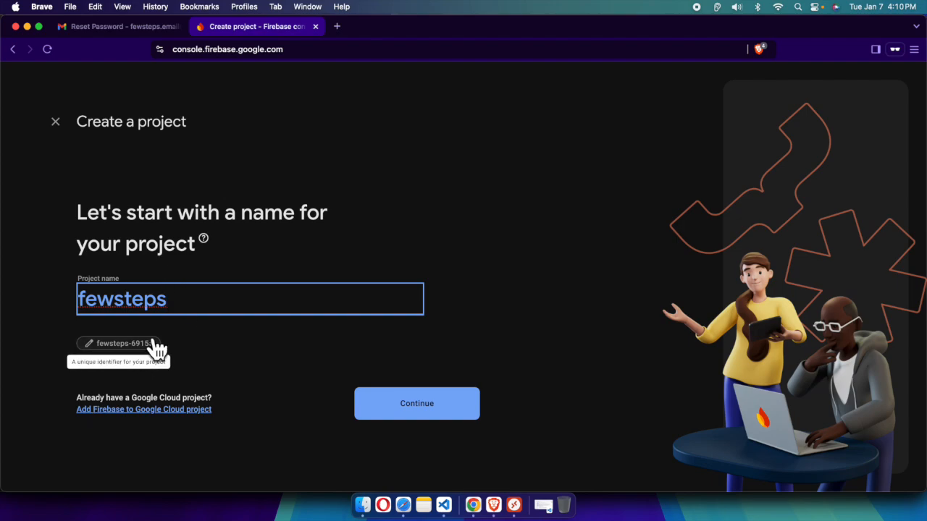
left_click(180, 303)
left_click_drag(180, 303, 64, 304)
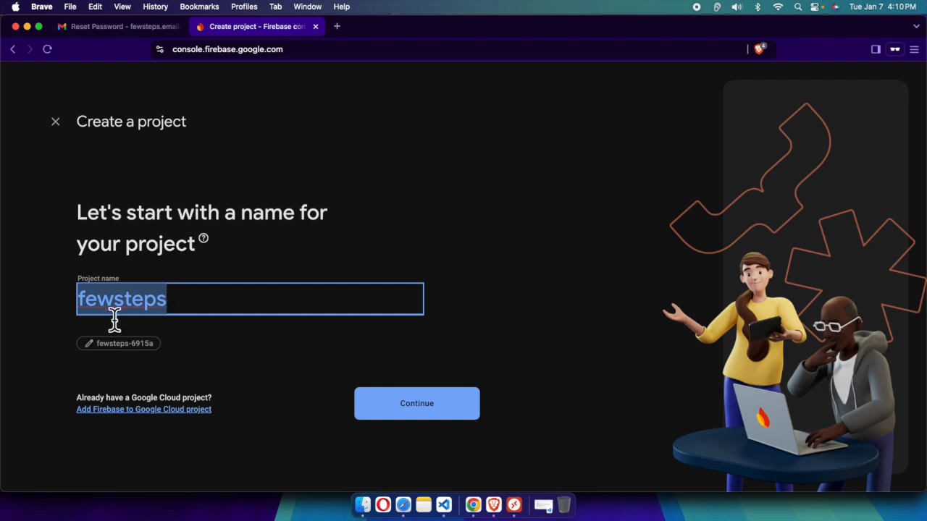
left_click(189, 314)
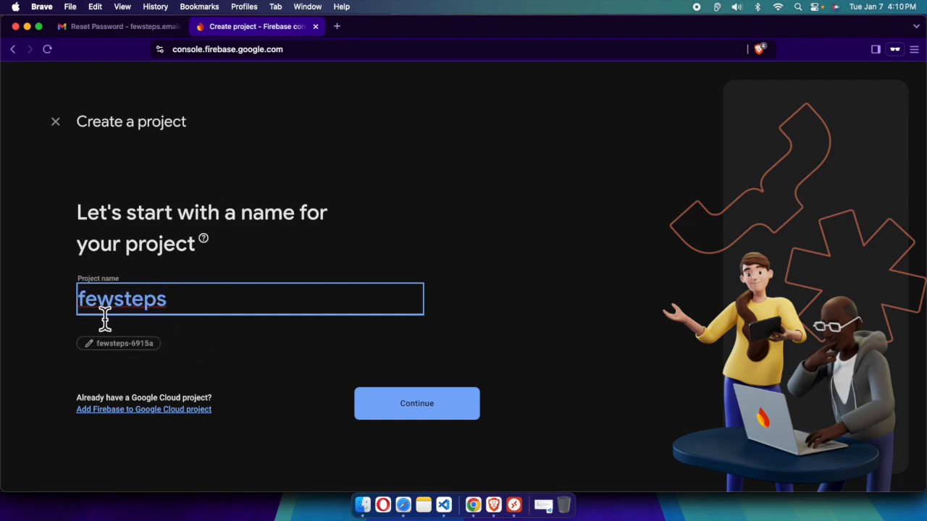
left_click(83, 305)
type("the")
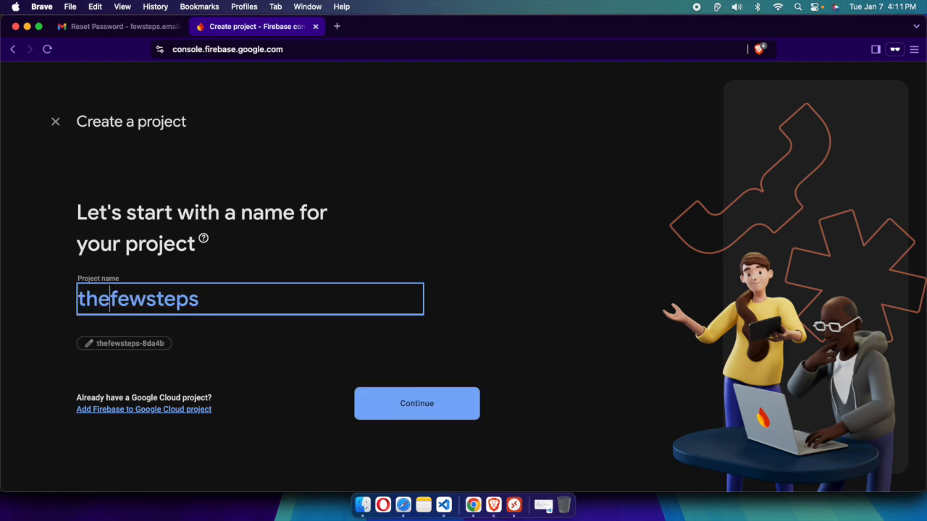
key("BackSpace")
key("BackSpace")
key("BackSpace")
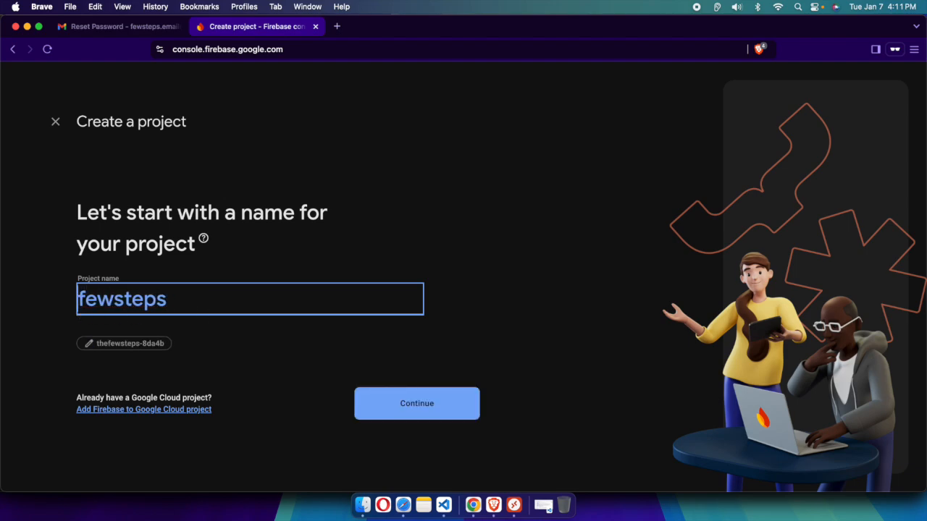
type("my")
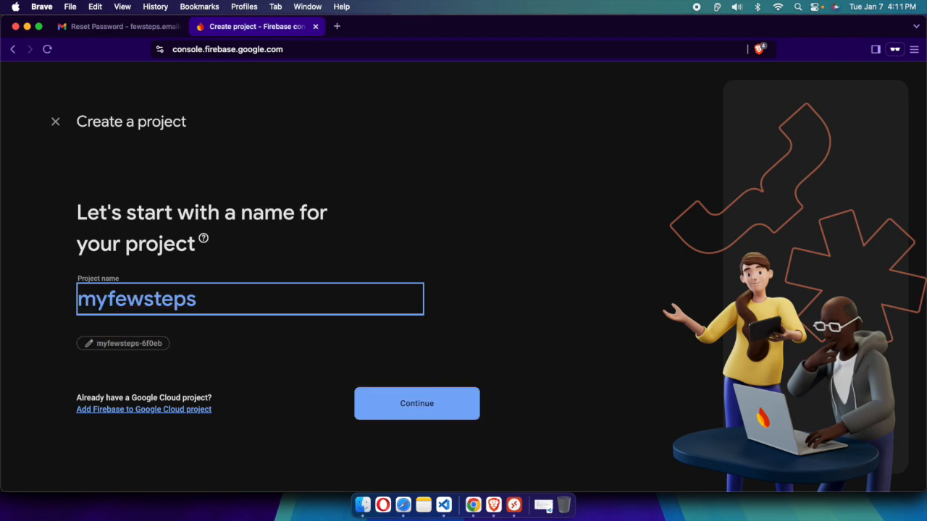
key("BackSpace")
key("BackSpace")
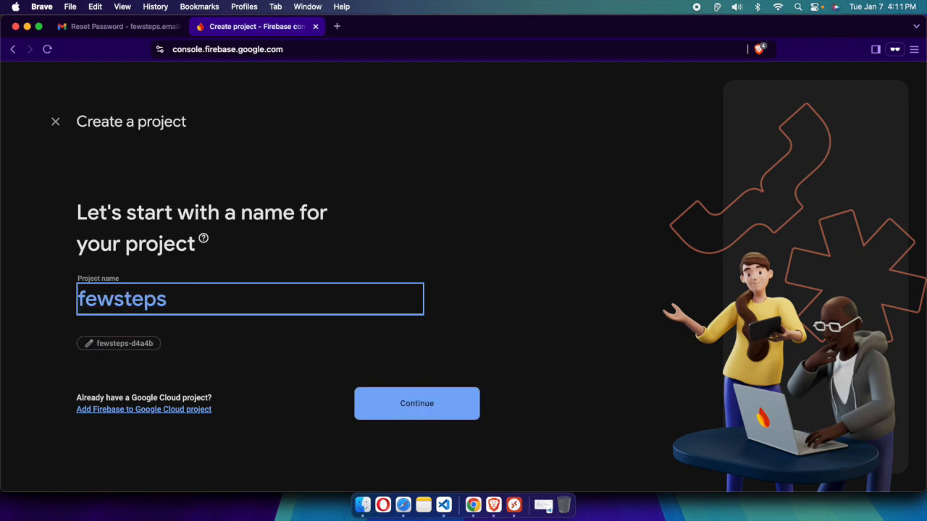
Prefix the project name with "hello" so it reads "hellofewsteps", and continue through project setup with Google Analytics enabled
type("hello")
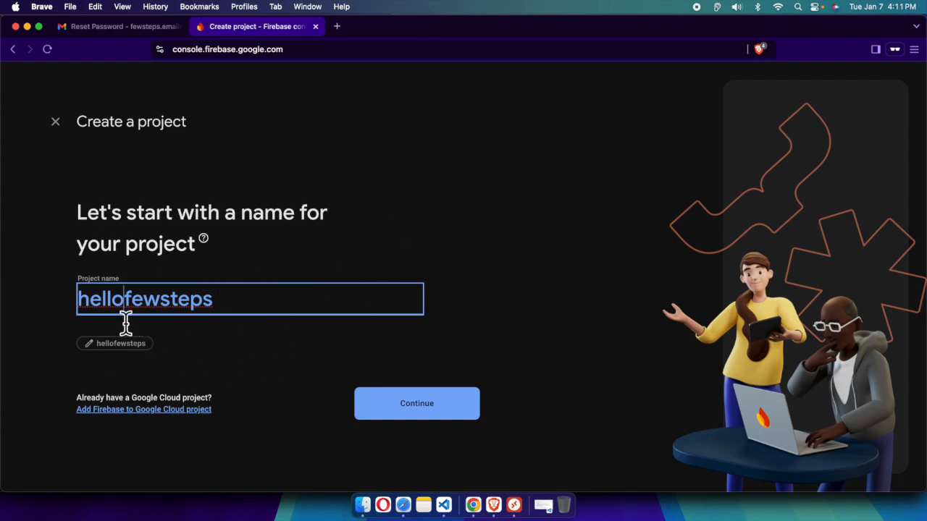
left_click(426, 411)
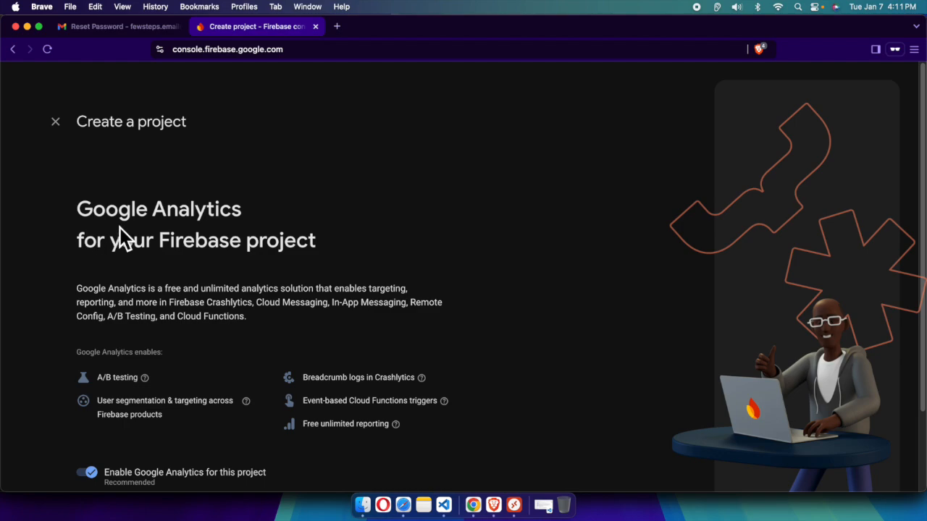
scroll(332, 254, "down", 1)
scroll(333, 266, "down", 3)
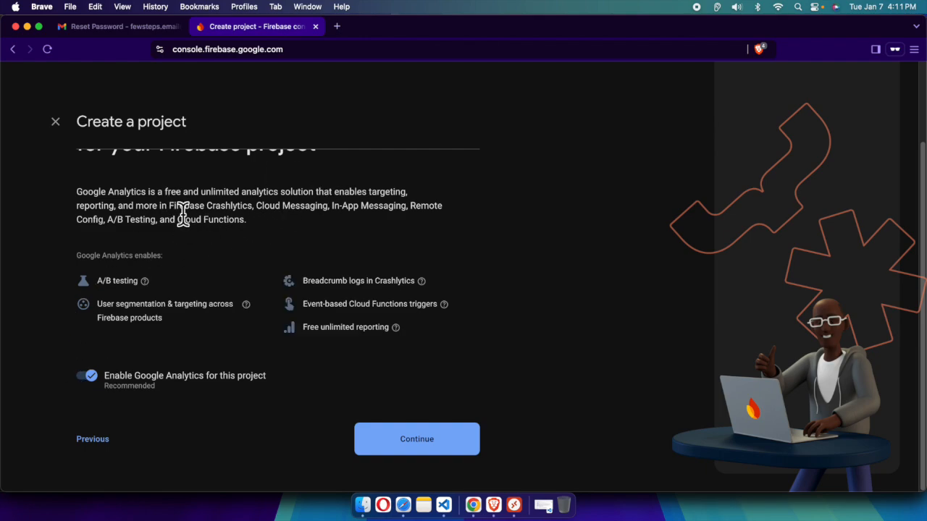
scroll(182, 217, "up", 3)
scroll(261, 246, "down", 3)
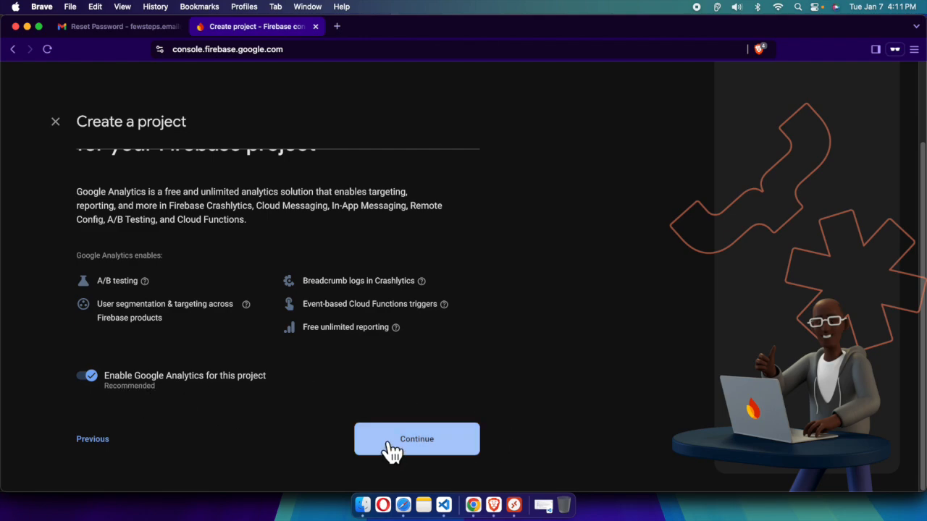
left_click(430, 446)
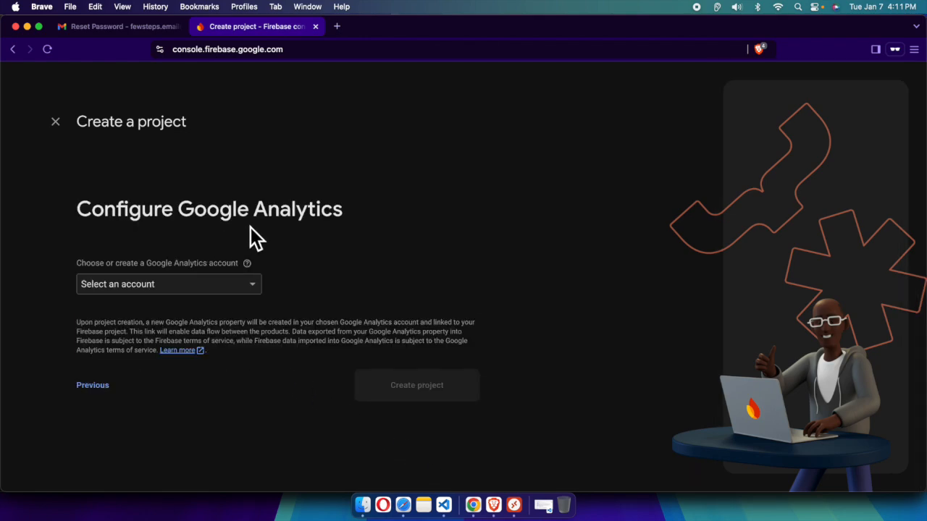
Create and save a new Google Analytics account named "hellofewsteps" for the project
left_click_drag(134, 216, 340, 210)
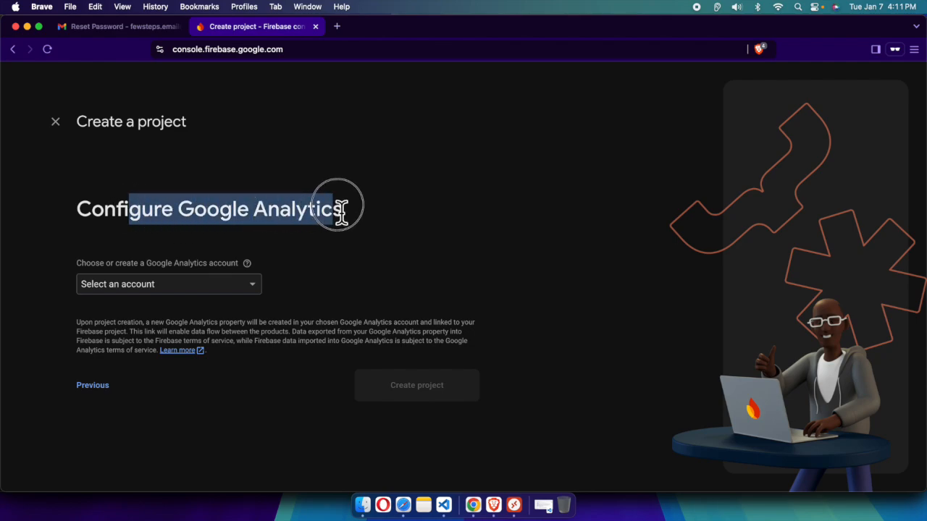
left_click(254, 290)
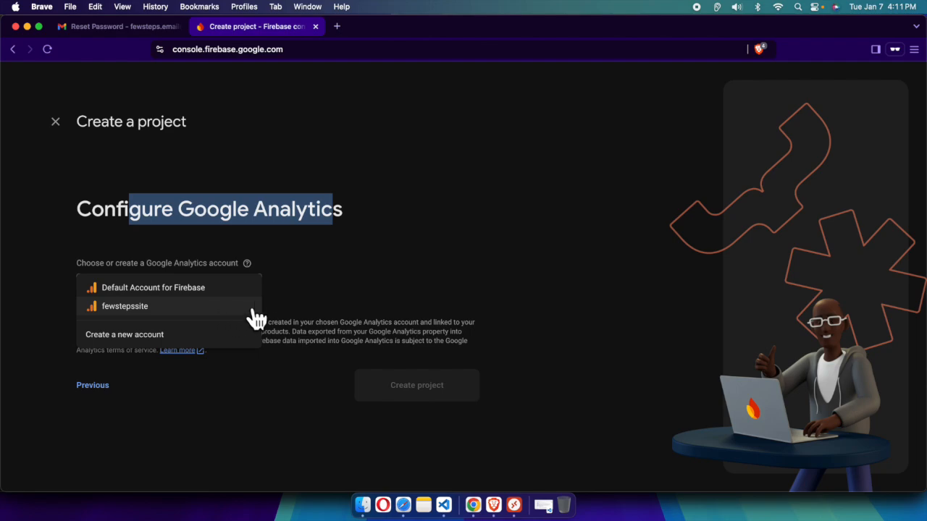
left_click(150, 337)
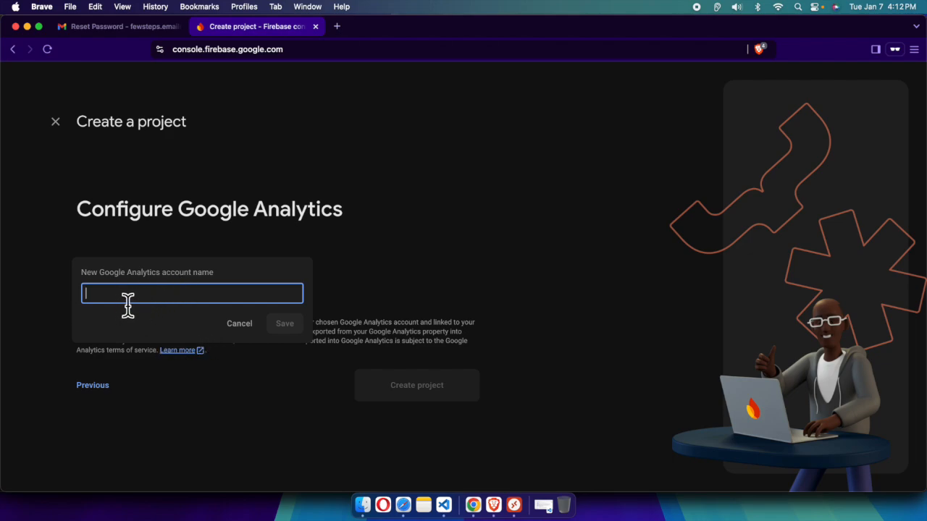
type("hellofewsteps")
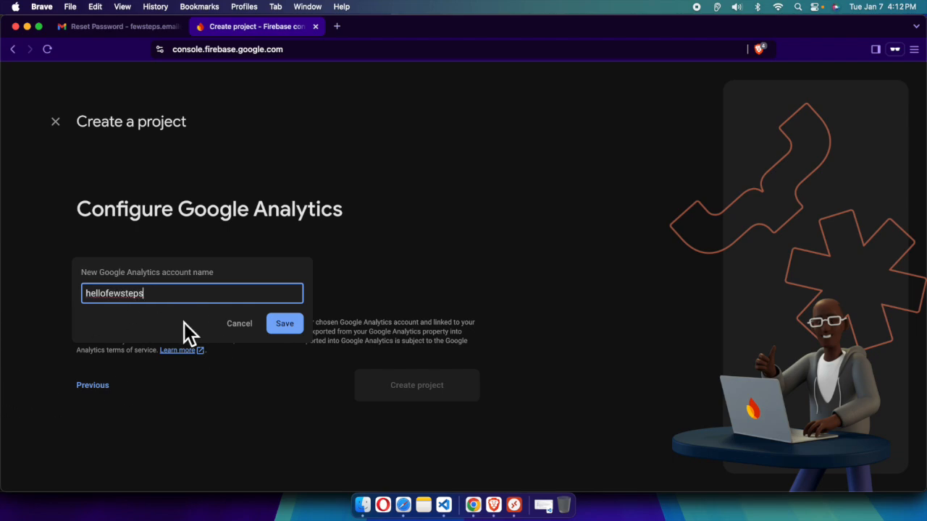
left_click(159, 321)
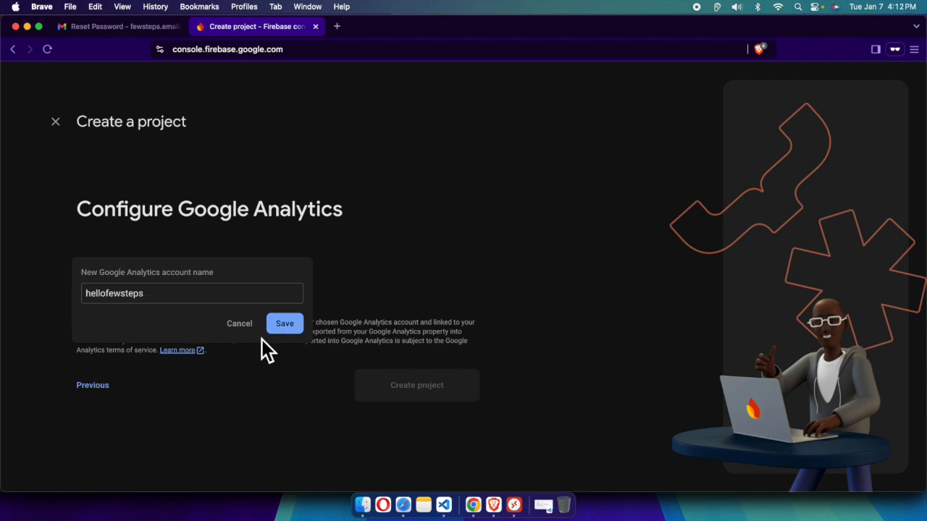
left_click(286, 328)
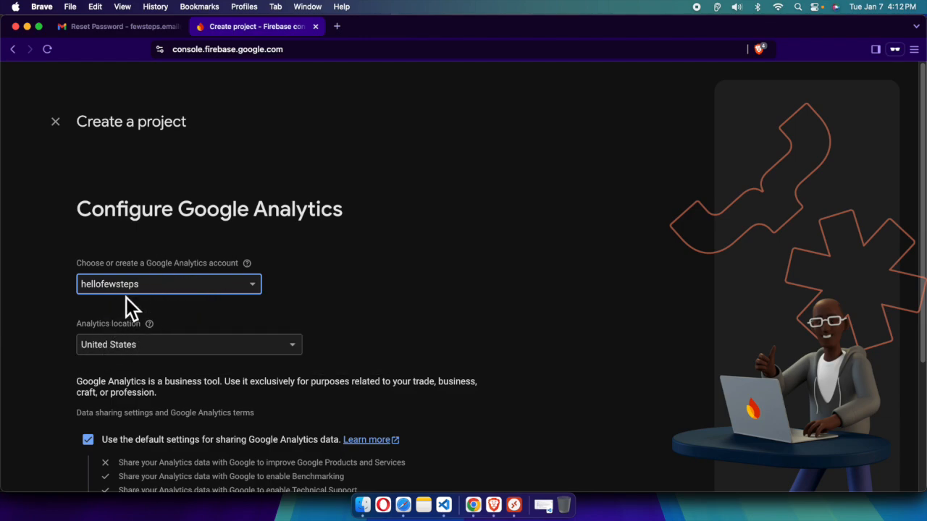
Accept the Google Analytics terms and create the Firebase project, continuing to its overview page
scroll(174, 304, "down", 5)
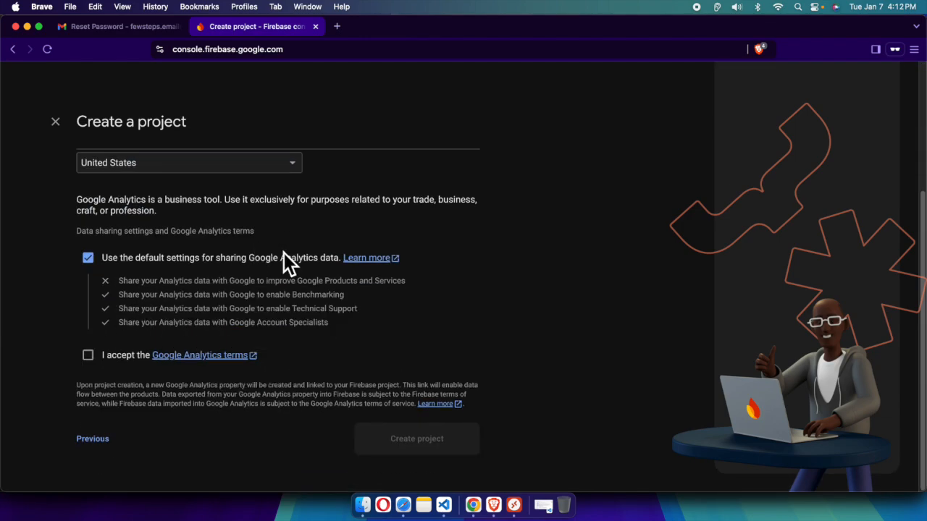
scroll(283, 261, "up", 1)
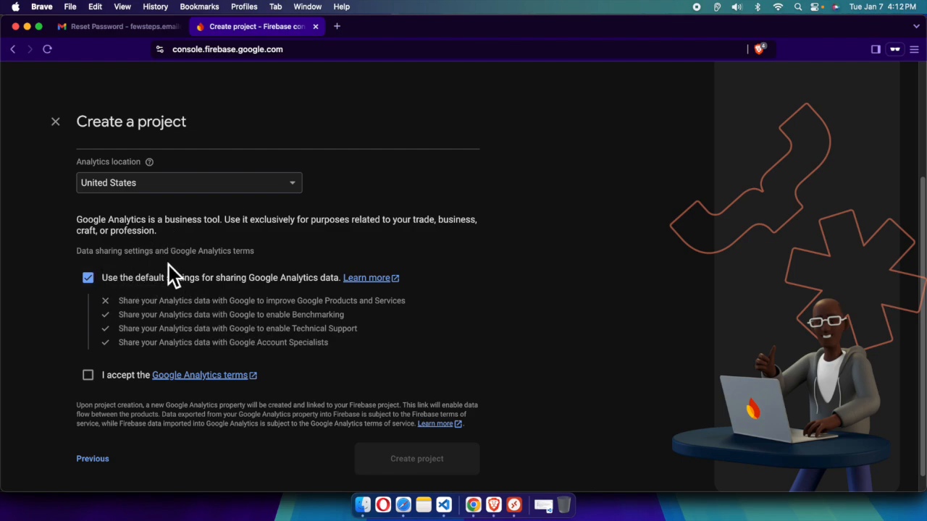
left_click(88, 376)
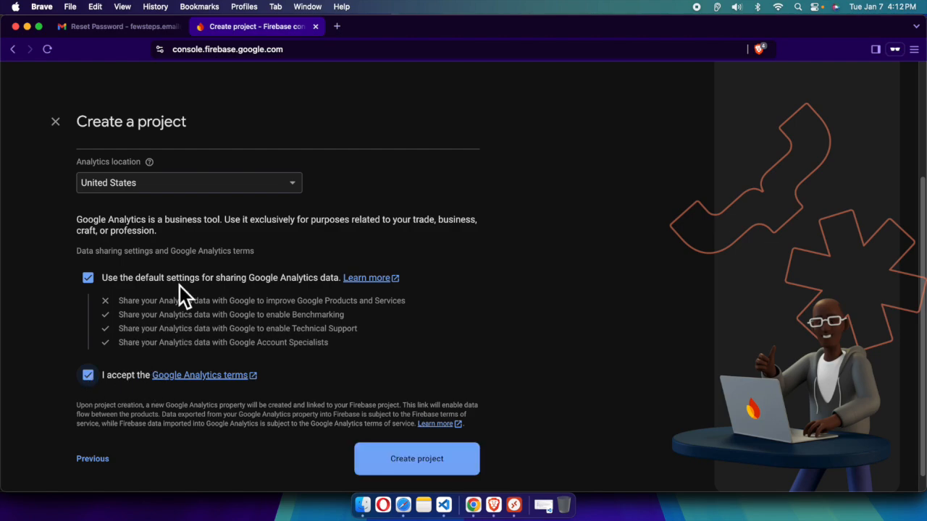
scroll(395, 435, "down", 1)
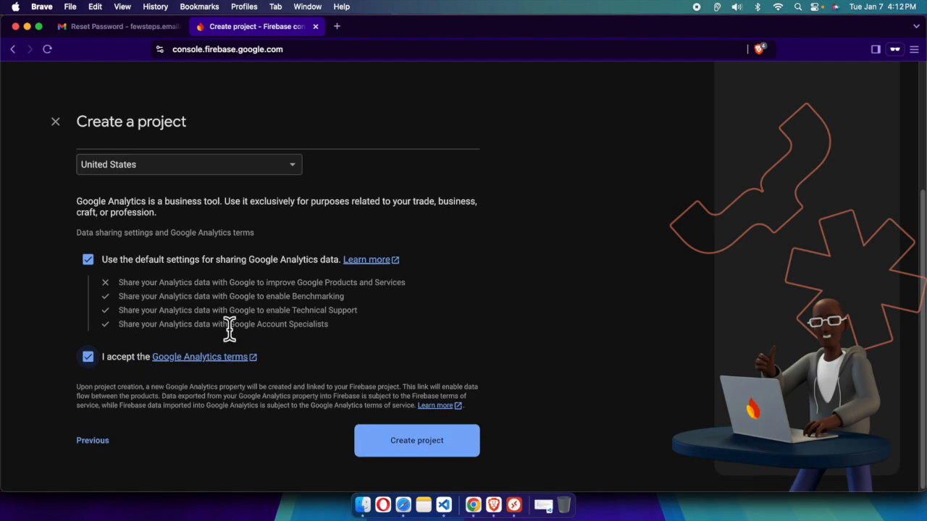
left_click(383, 441)
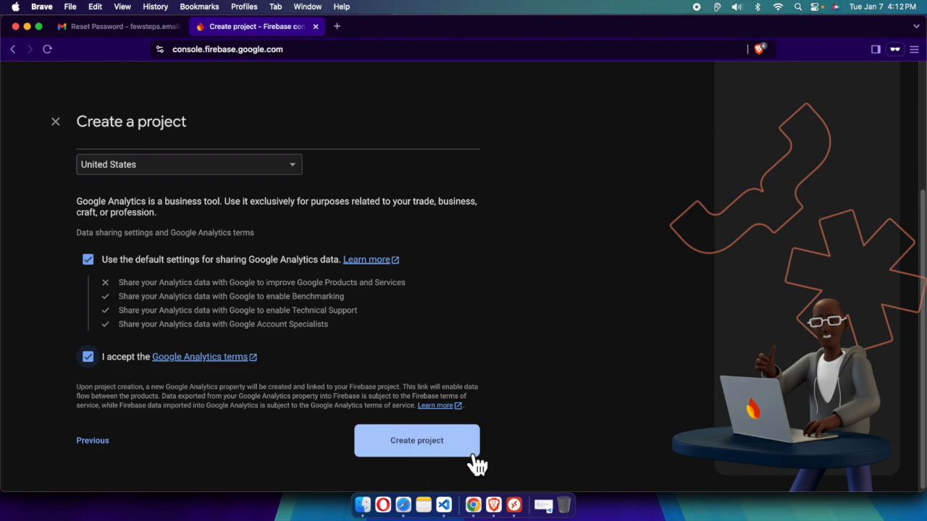
left_click(441, 441)
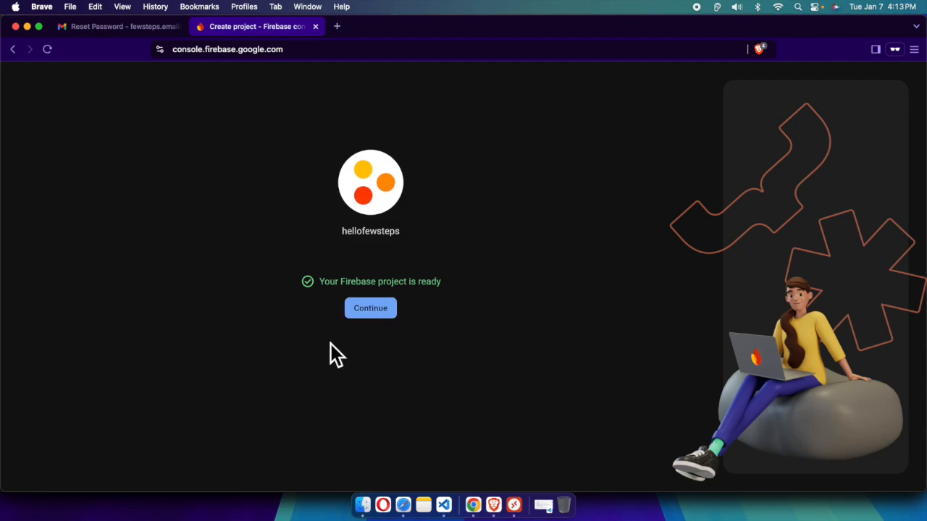
left_click(384, 315)
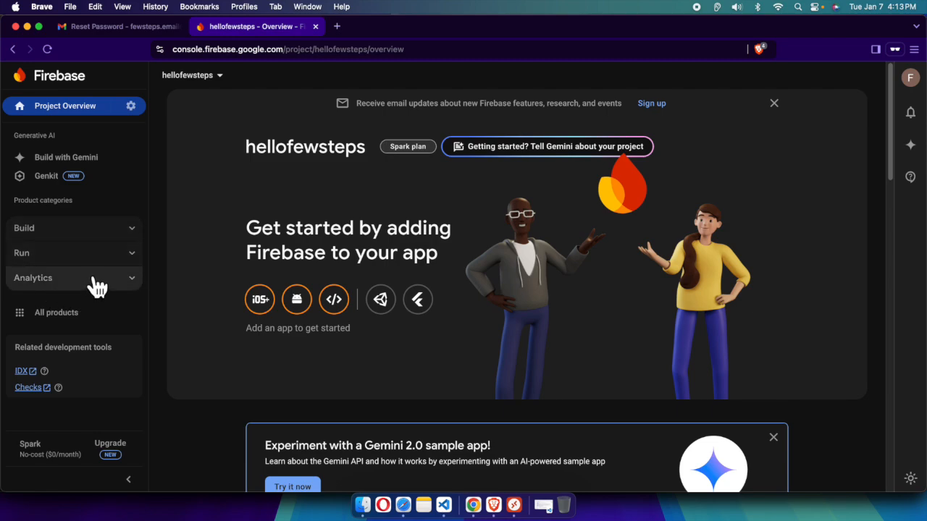
Open the Hosting page from the project's Build products and look over its introduction and Learn more resources
left_click(133, 234)
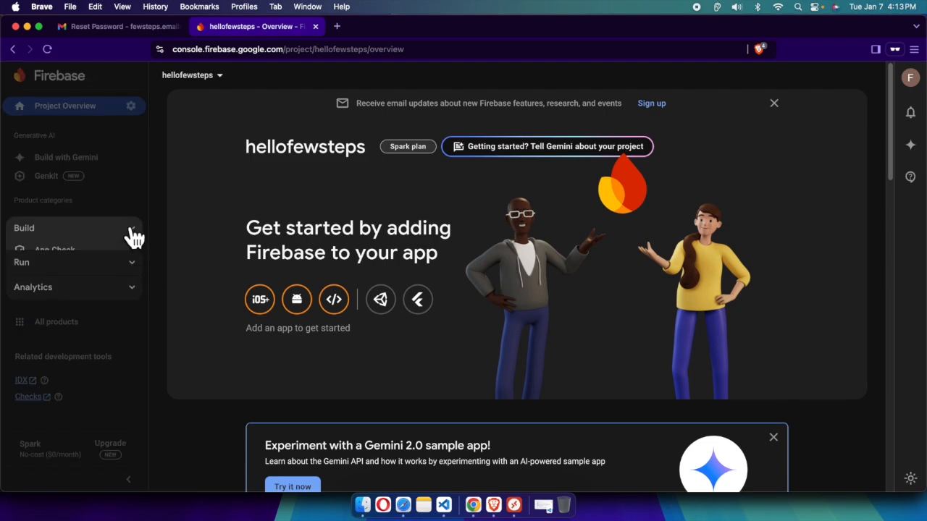
scroll(104, 300, "down", 3)
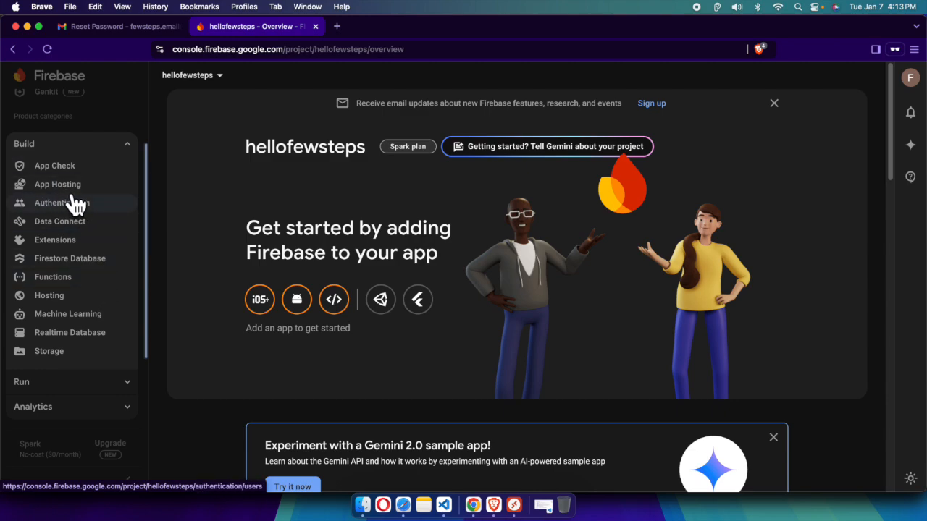
left_click(56, 305)
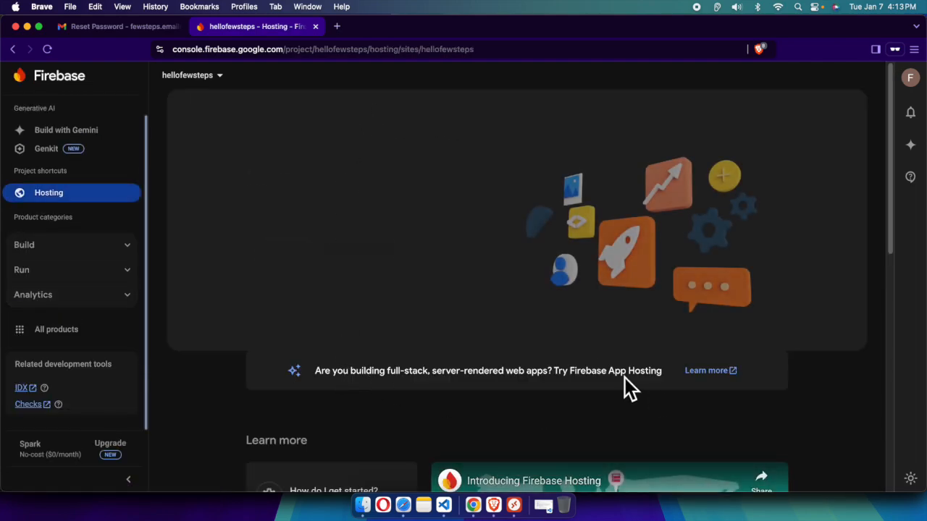
scroll(576, 374, "down", 2)
scroll(577, 370, "down", 8)
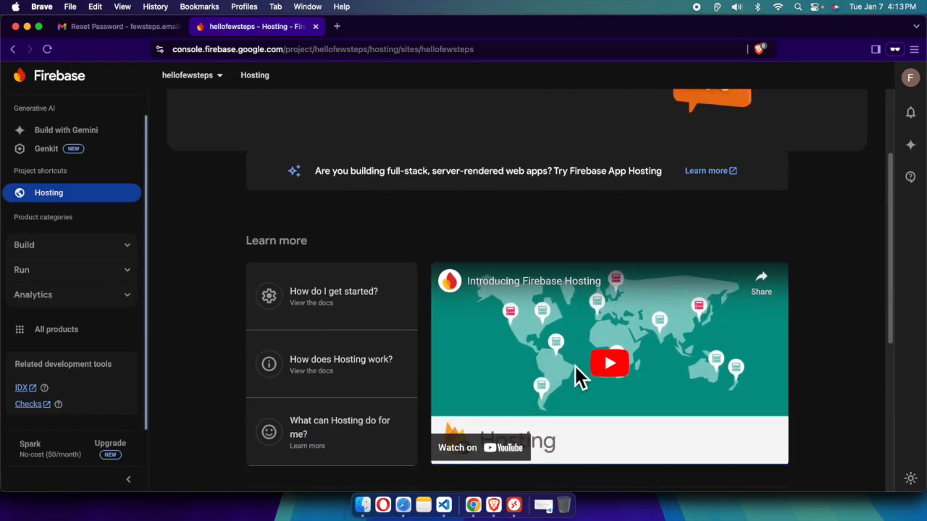
scroll(425, 355, "up", 10)
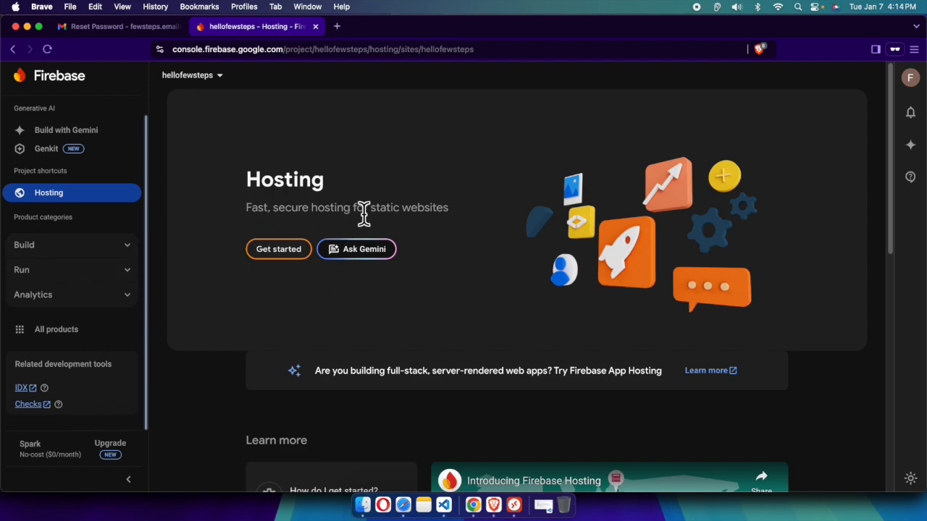
left_click(381, 241)
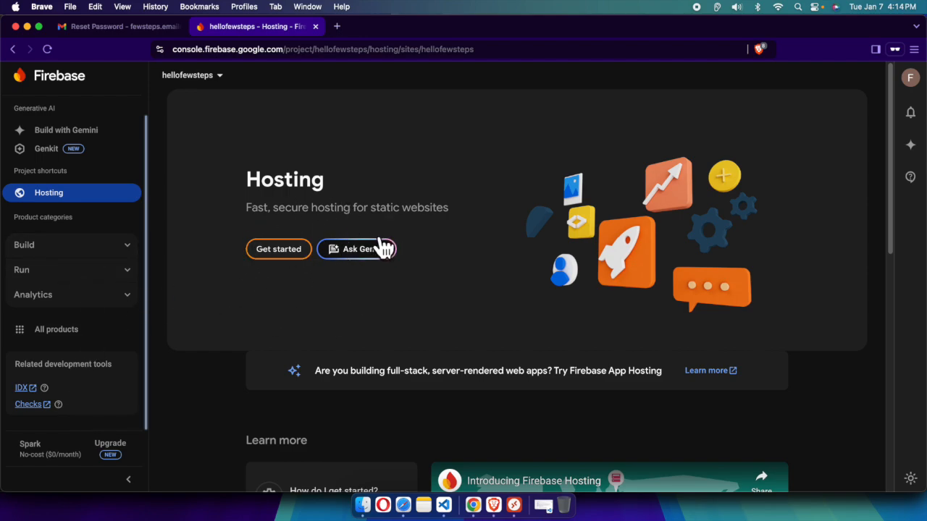